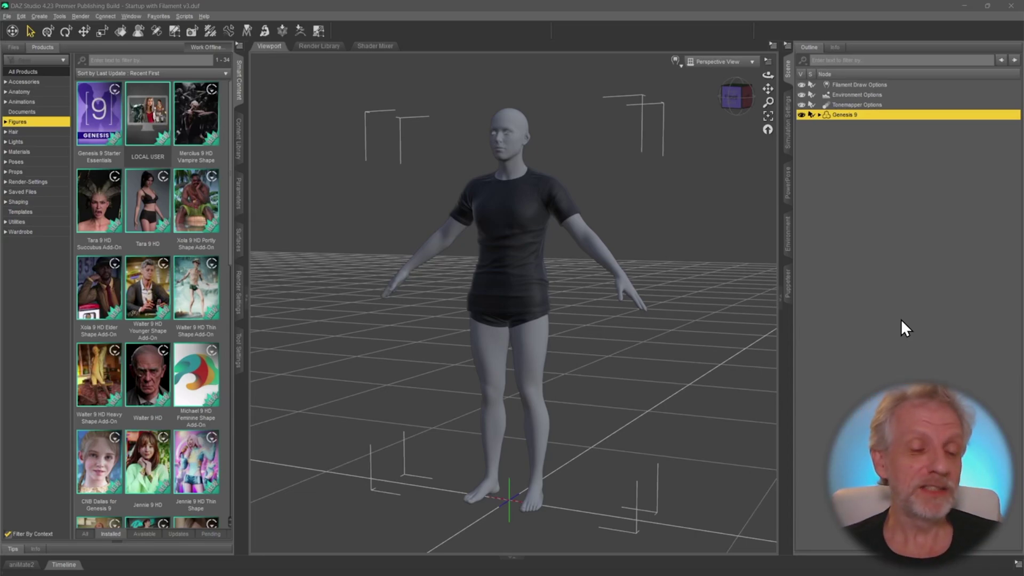
Step: Switch from DAZ Studio to the Firefox window showing Roblox Creator Hub
key("alt+Tab")
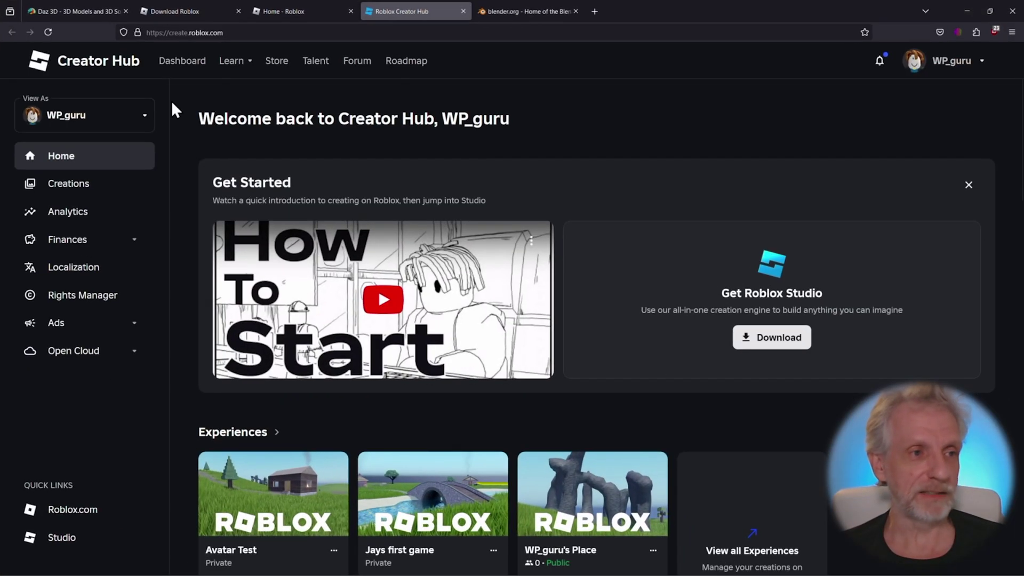
Step: Go to the Daz 3D site's Daz Studio page offering the free download
left_click(82, 12)
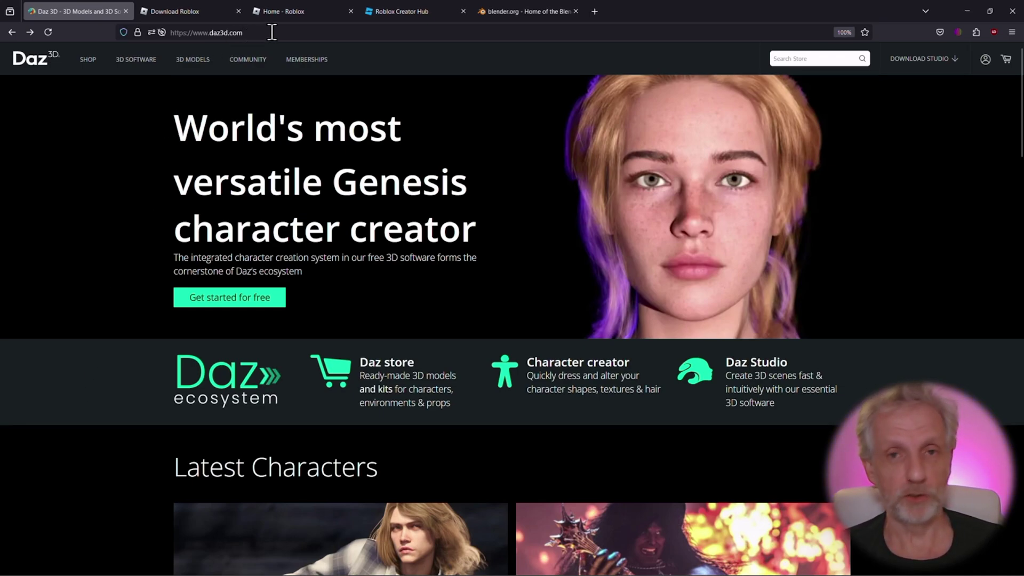
mouse_move(139, 66)
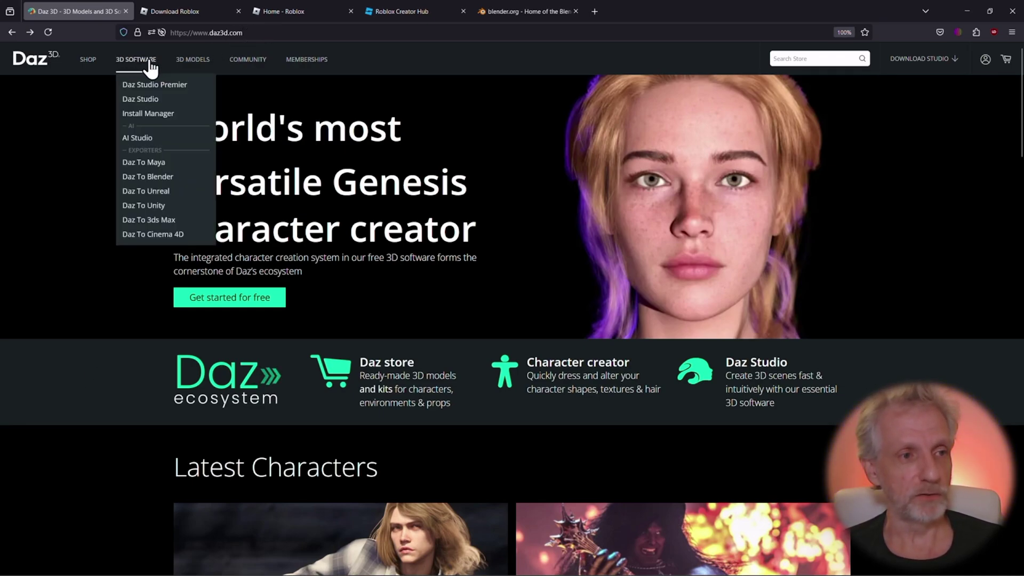
left_click(149, 100)
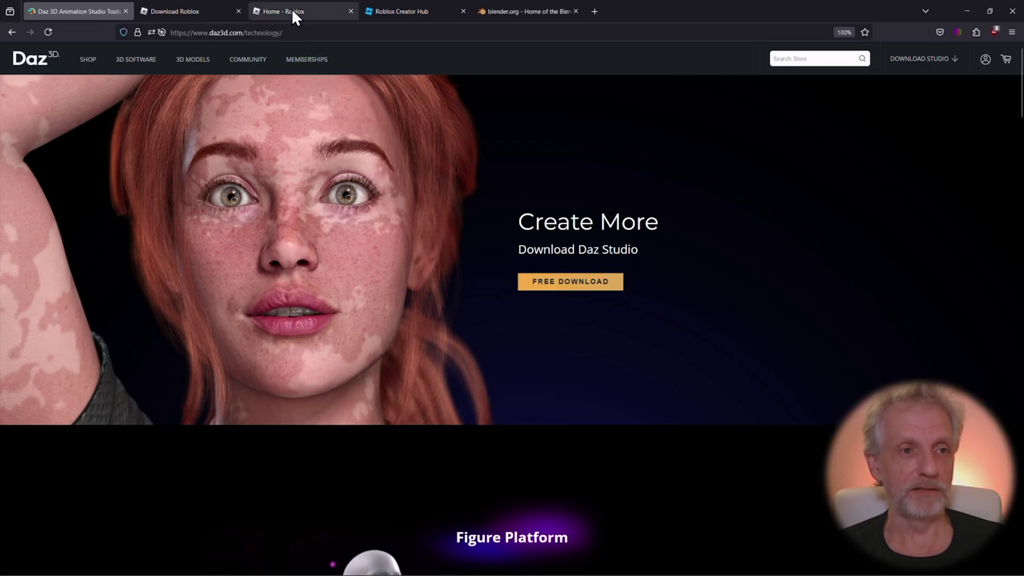
Step: Look through the Roblox home and download tabs, ending on the Creator Hub dashboard
left_click(310, 13)
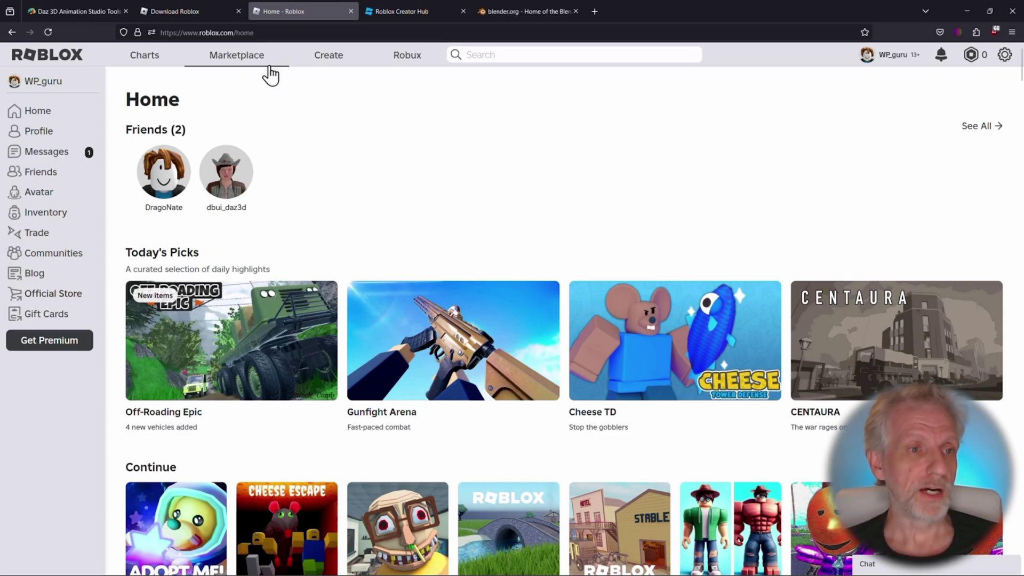
left_click(203, 11)
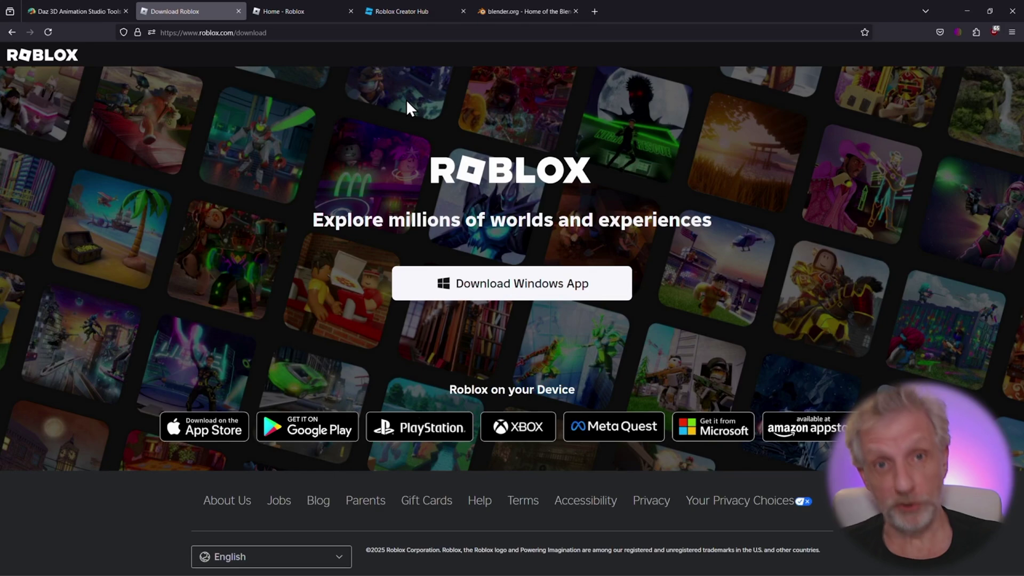
left_click(420, 10)
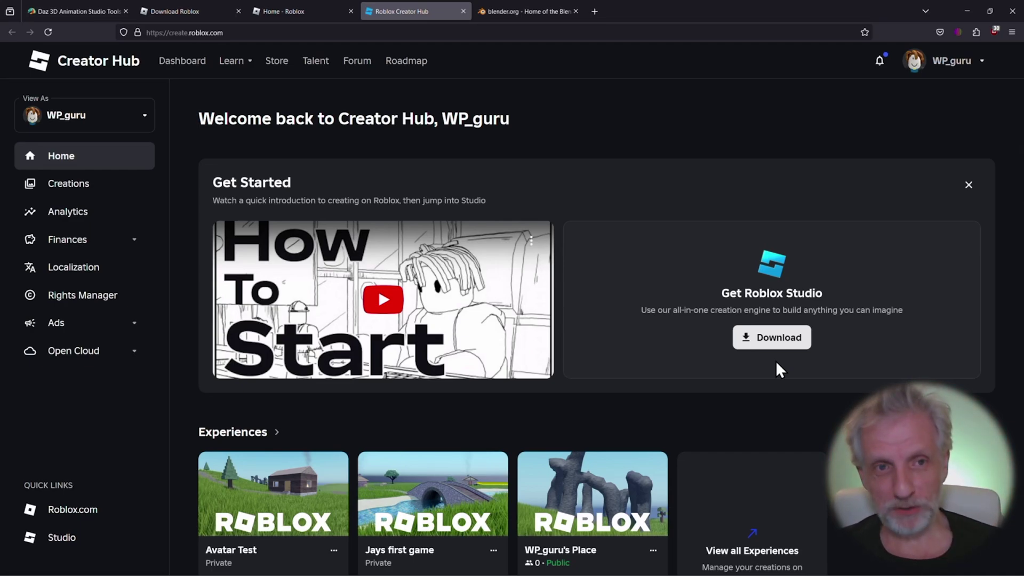
Step: Switch to the blender.org tab announcing Blender 4.3
left_click(533, 10)
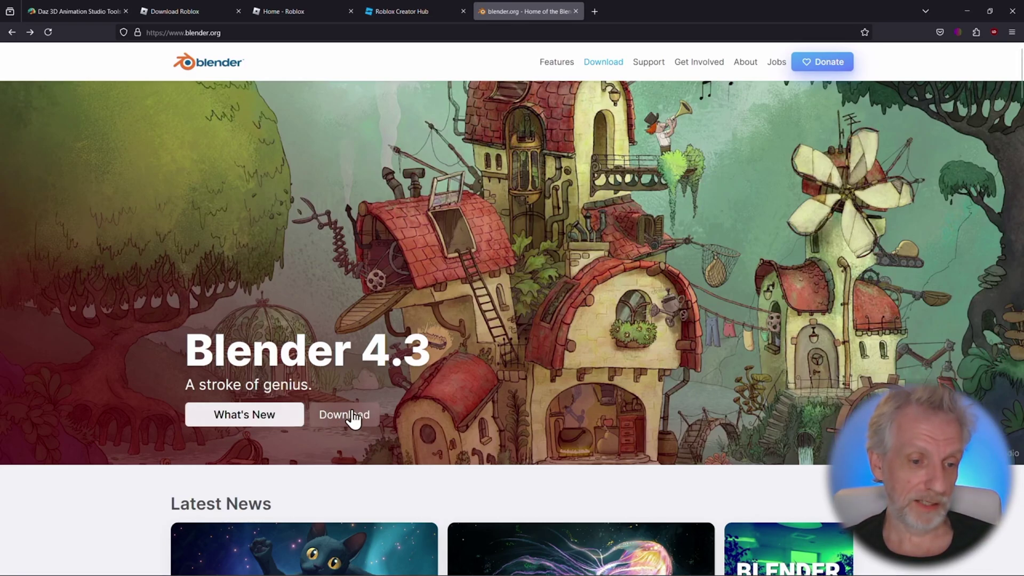
Step: Open the Blender 4.3.2 download page and expand the macOS, Linux and other versions list
left_click(605, 64)
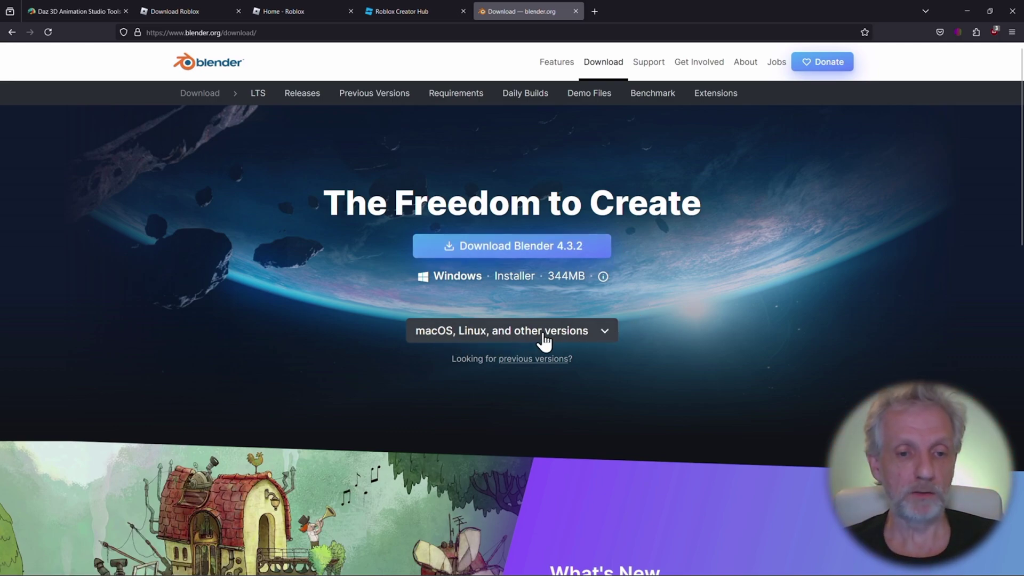
left_click(605, 334)
scroll(607, 336, "down", 3)
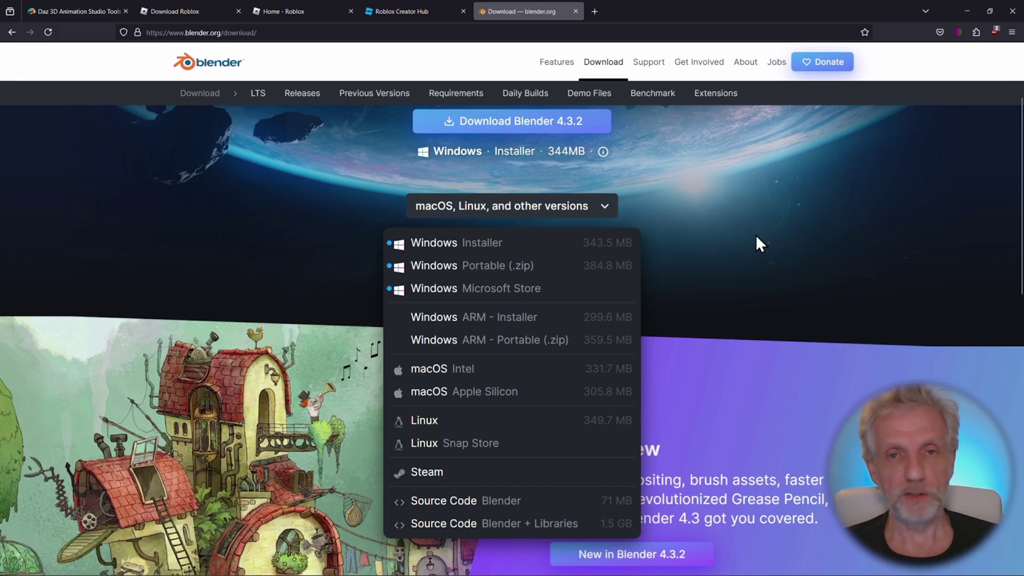
Step: Minimise Firefox and bring DAZ Install Manager to the front
left_click(964, 10)
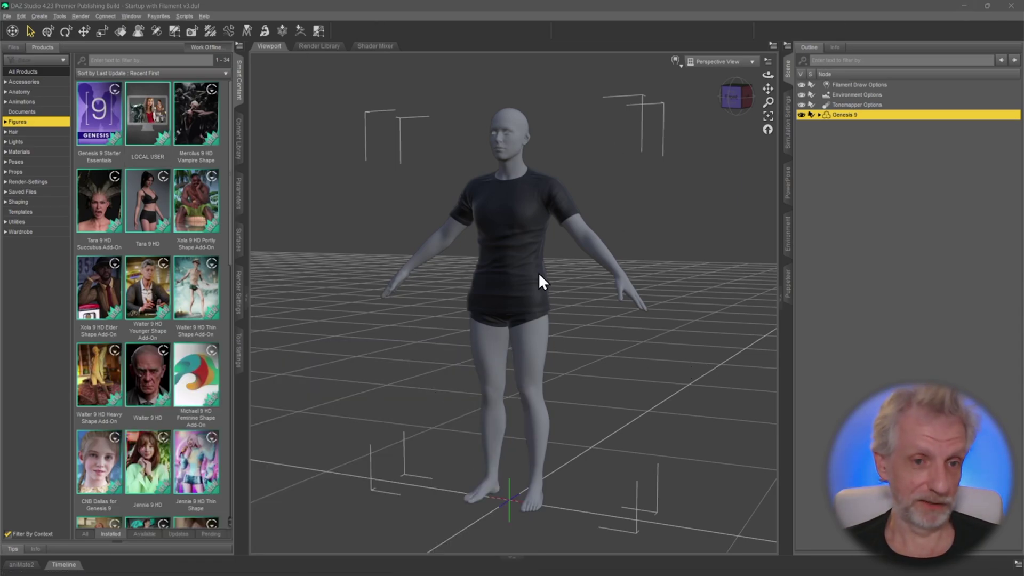
key("alt+Tab")
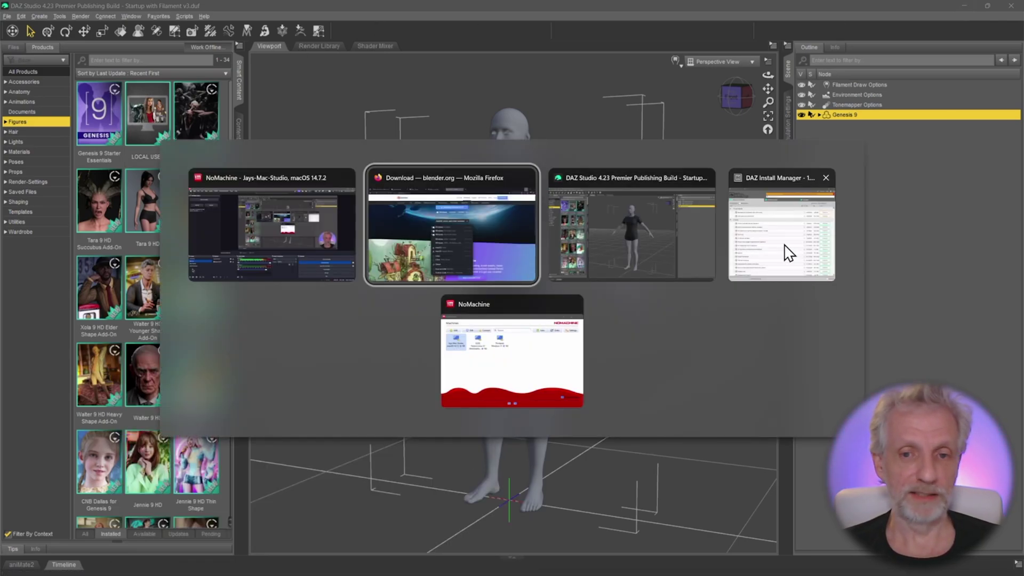
left_click(785, 249)
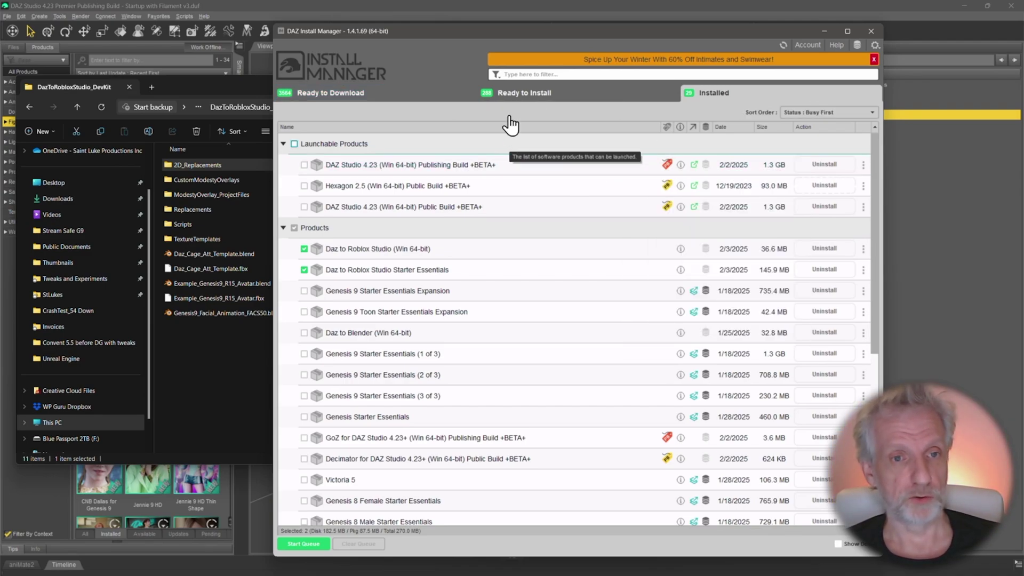
Step: Filter products to 'roblox', check Ready to Download, then return to the Installed list
left_click(526, 75)
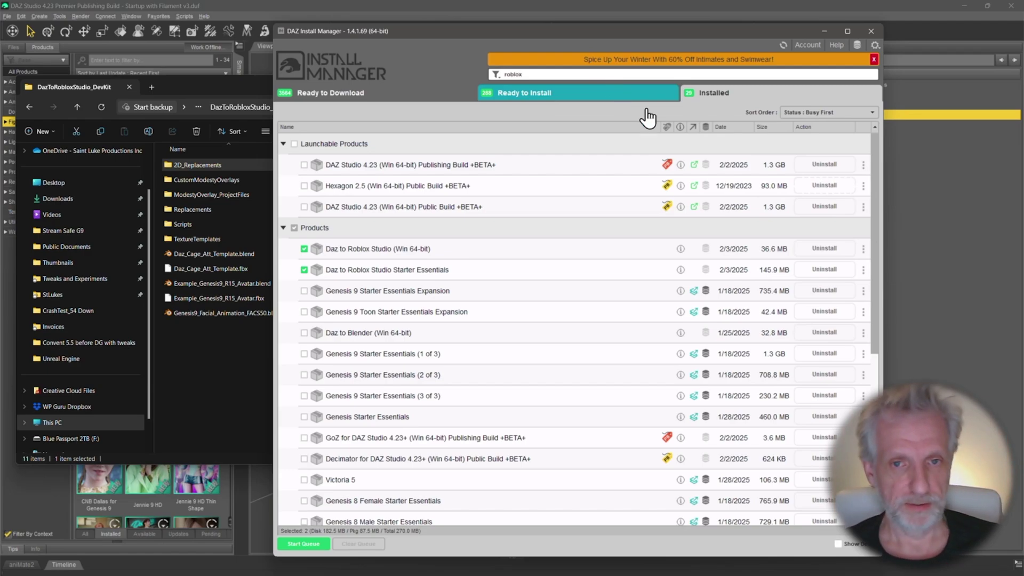
key("Return")
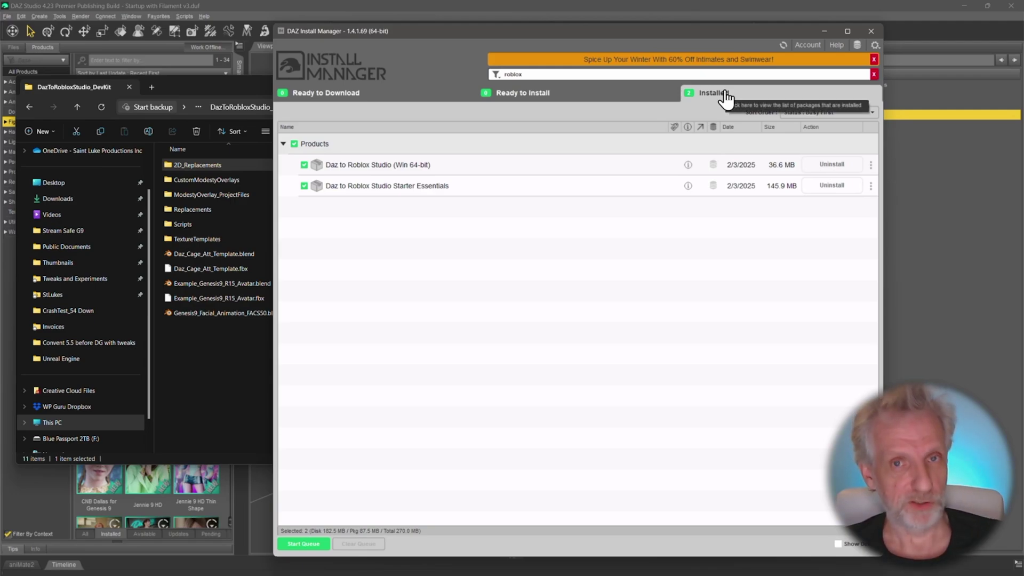
left_click(410, 97)
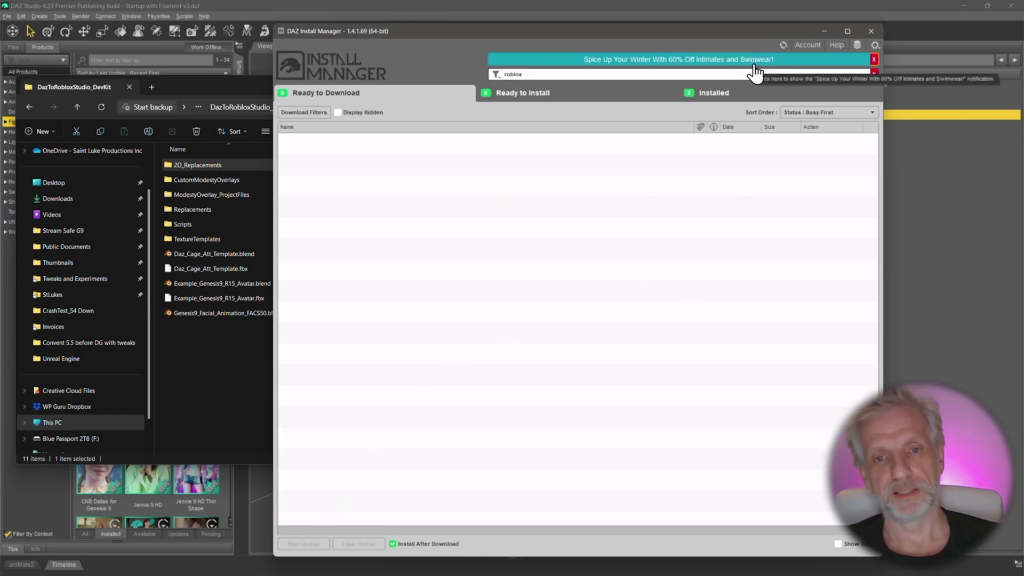
left_click(743, 99)
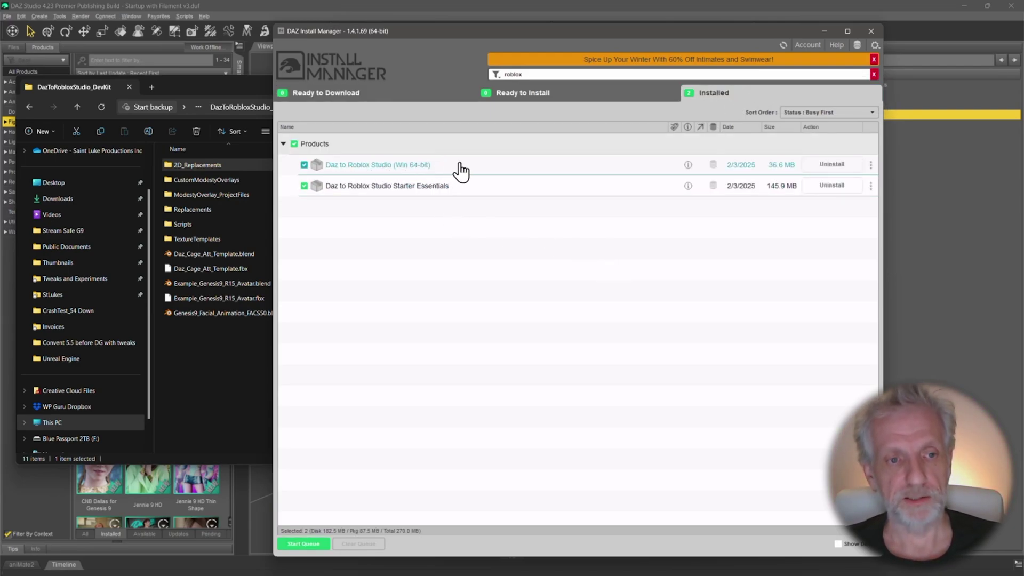
mouse_move(462, 171)
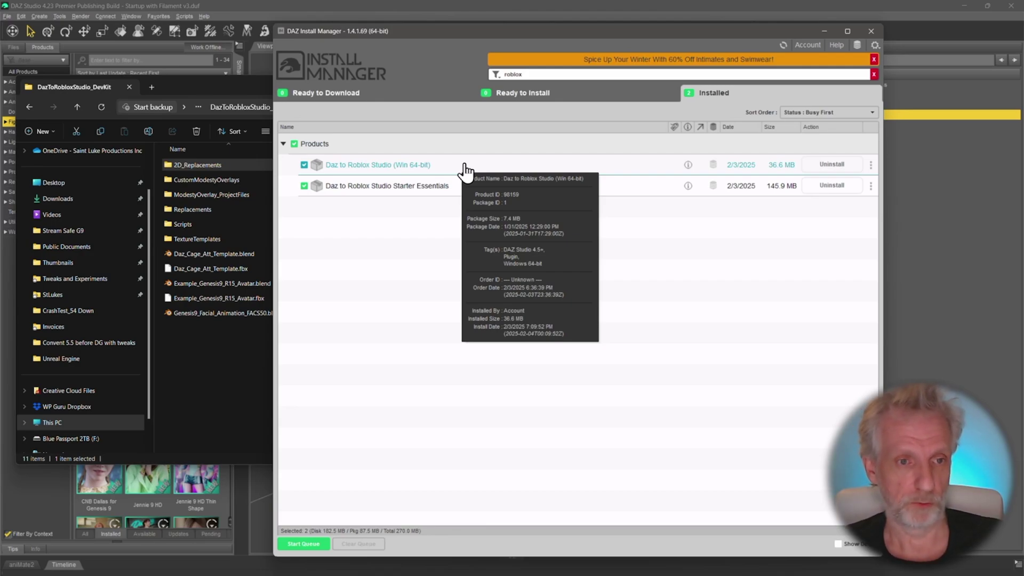
mouse_move(455, 198)
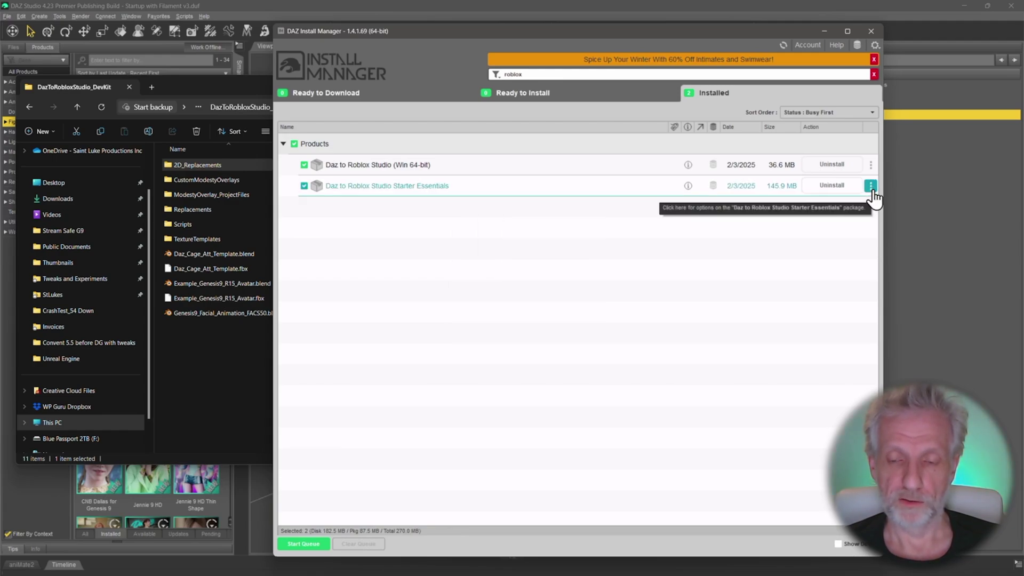
Step: List Starter Essentials' installed files and open their Documents folder in File Explorer
left_click(870, 186)
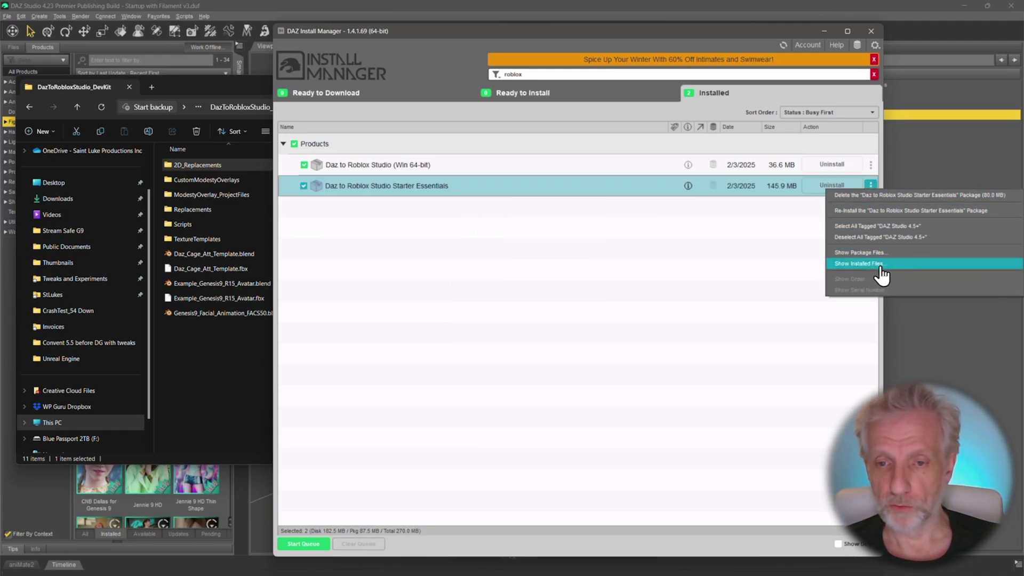
left_click(880, 266)
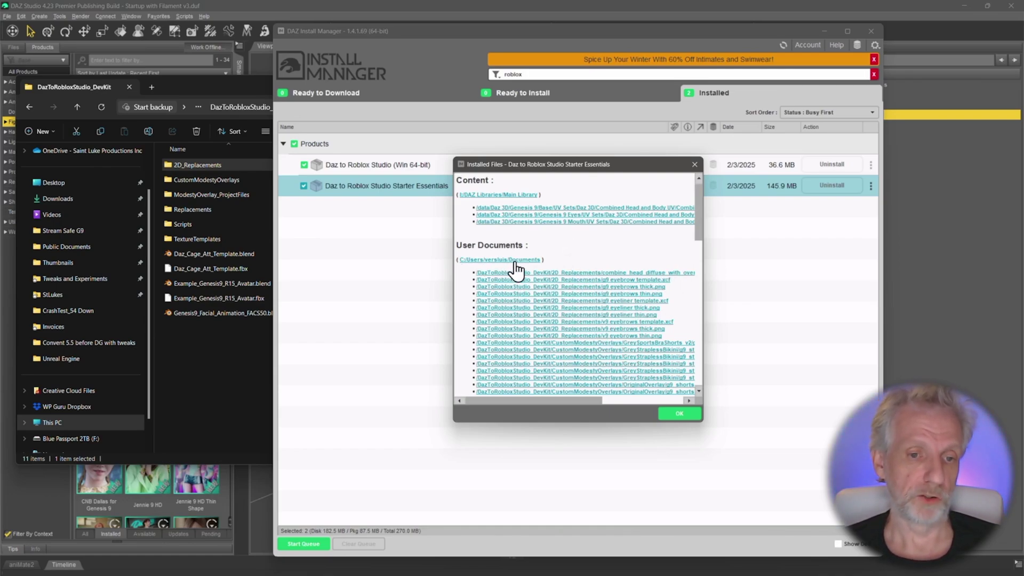
left_click(515, 260)
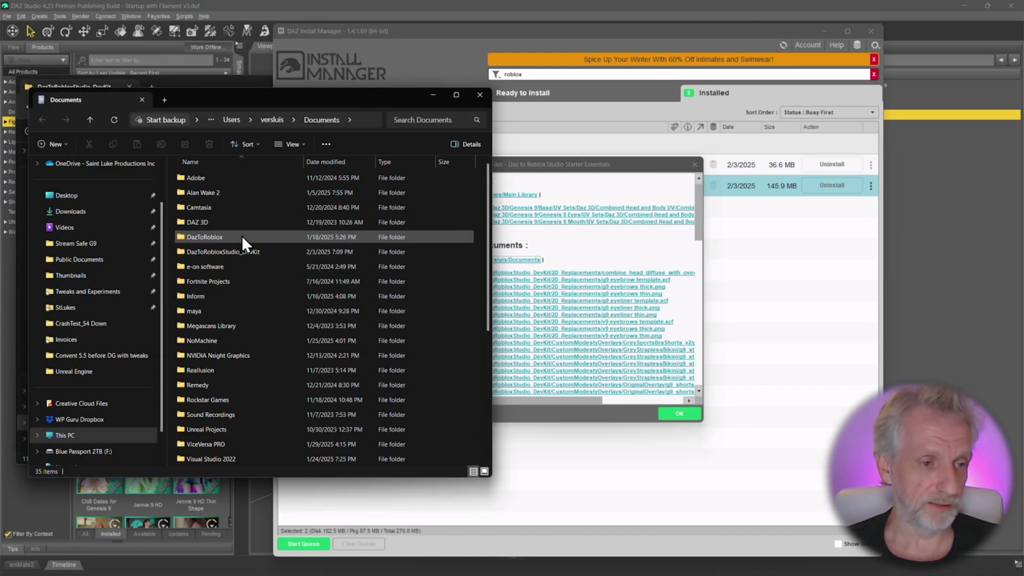
Step: Open the DazToRobloxStudio_DevKit folder, then dismiss the installed-files list with OK
left_click(257, 238)
left_click(254, 251)
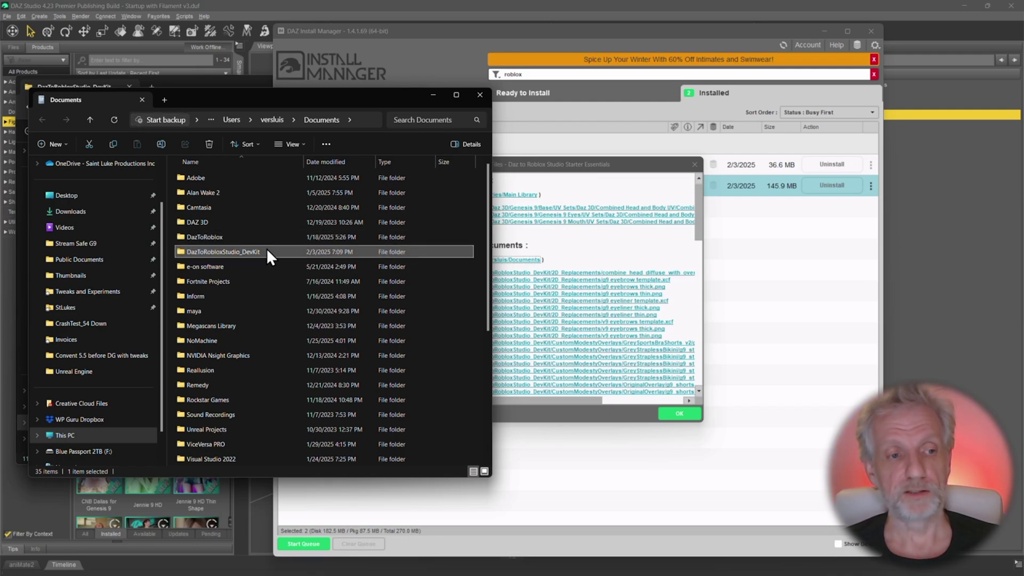
double_click(267, 250)
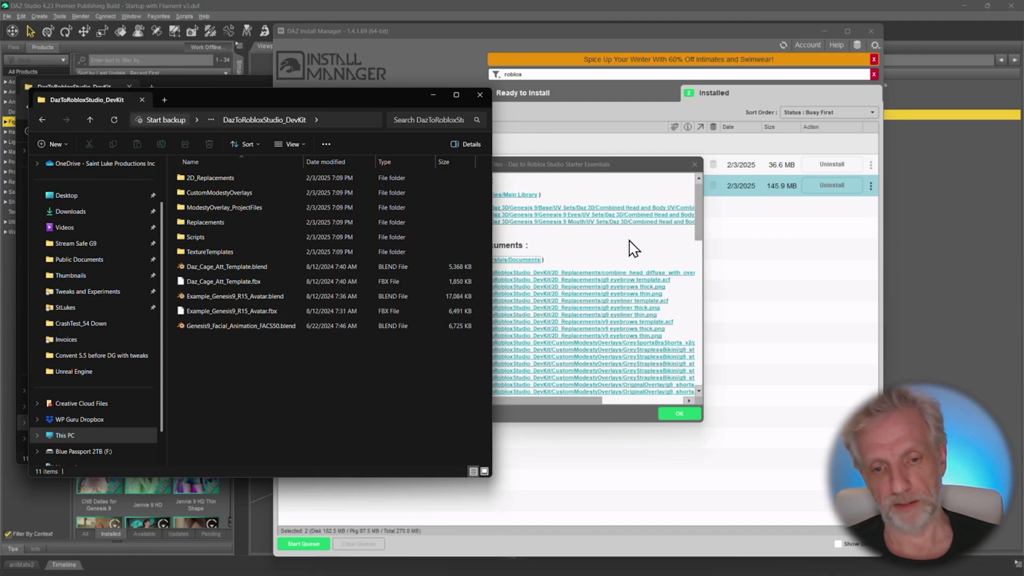
left_click(676, 415)
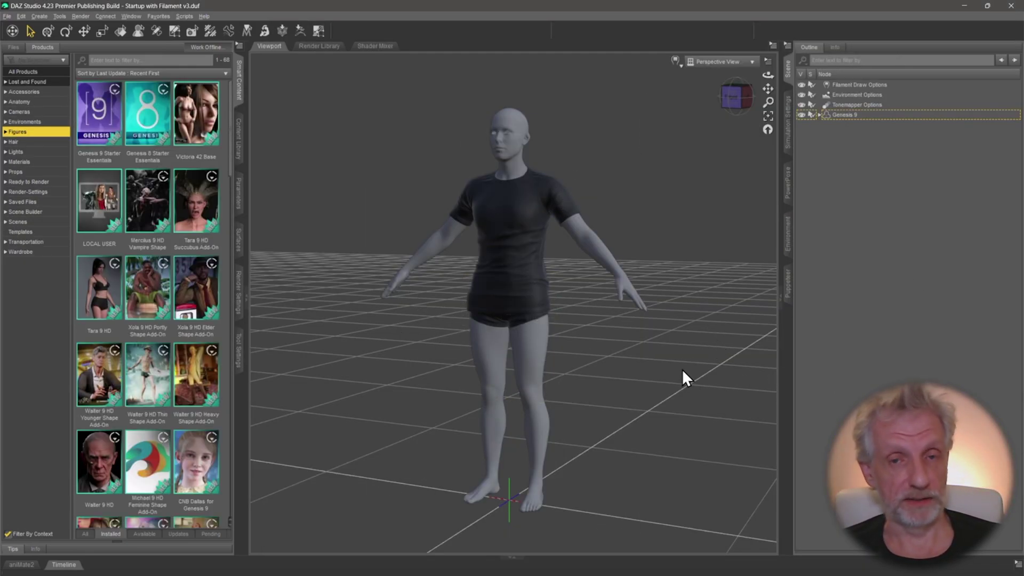
Step: Orbit around the figure and select Genesis 9 in the Scene pane
left_click_drag(599, 300, 536, 86, "alt")
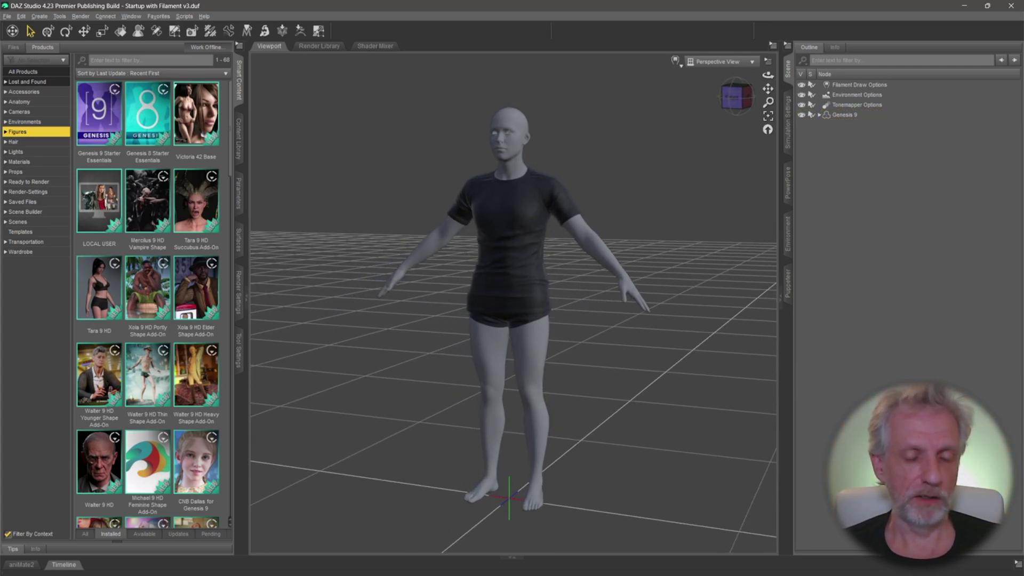
left_click_drag(516, 158, 630, 248, "alt")
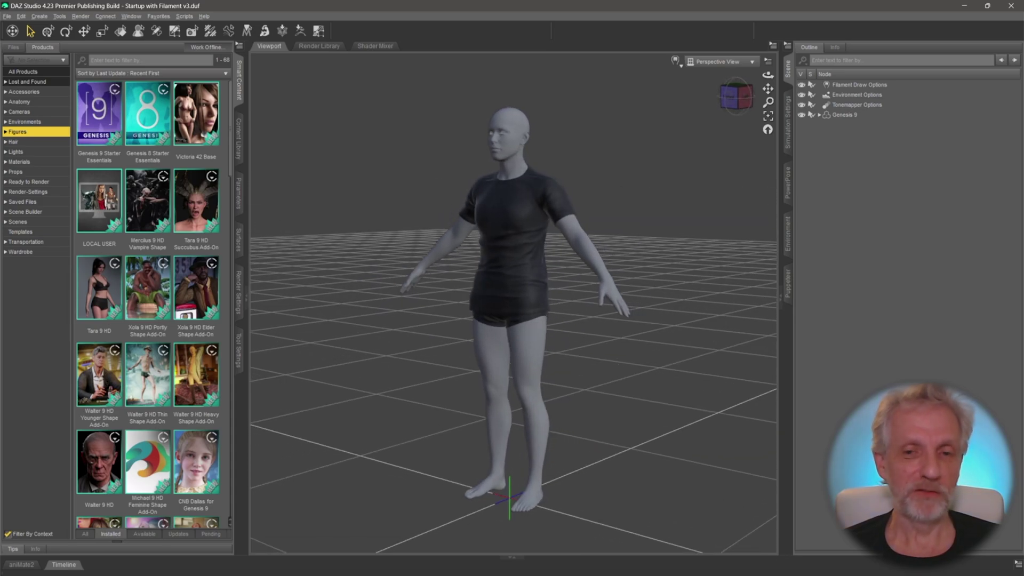
left_click(858, 115)
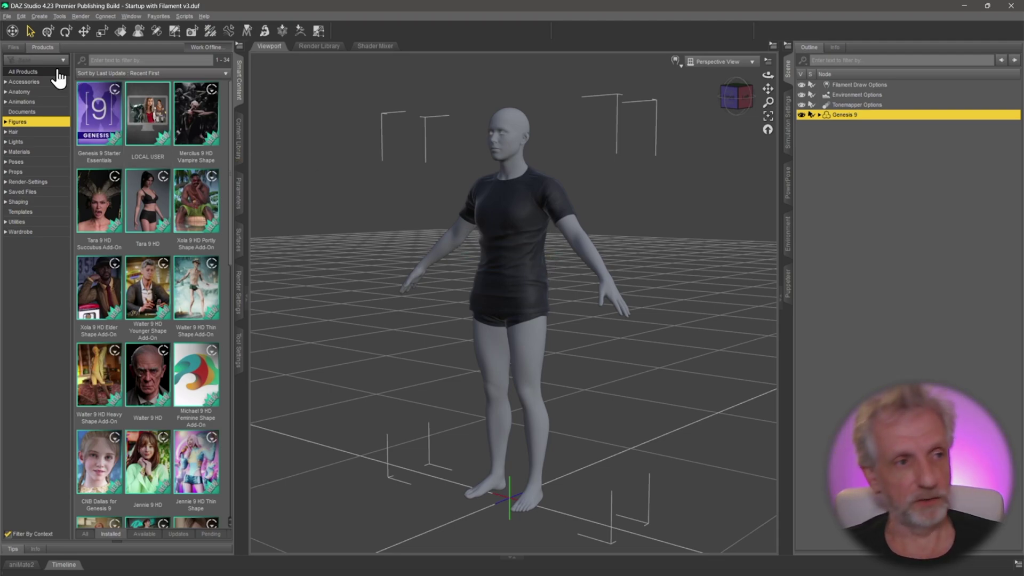
Step: Open the Send to Roblox export options for the Genesis 9 figure
left_click(8, 16)
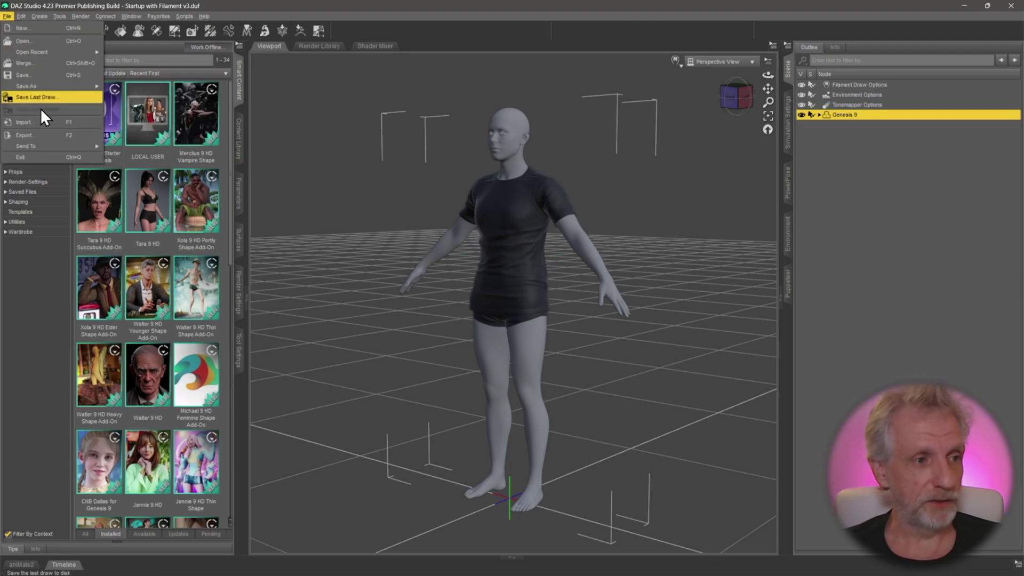
mouse_move(45, 148)
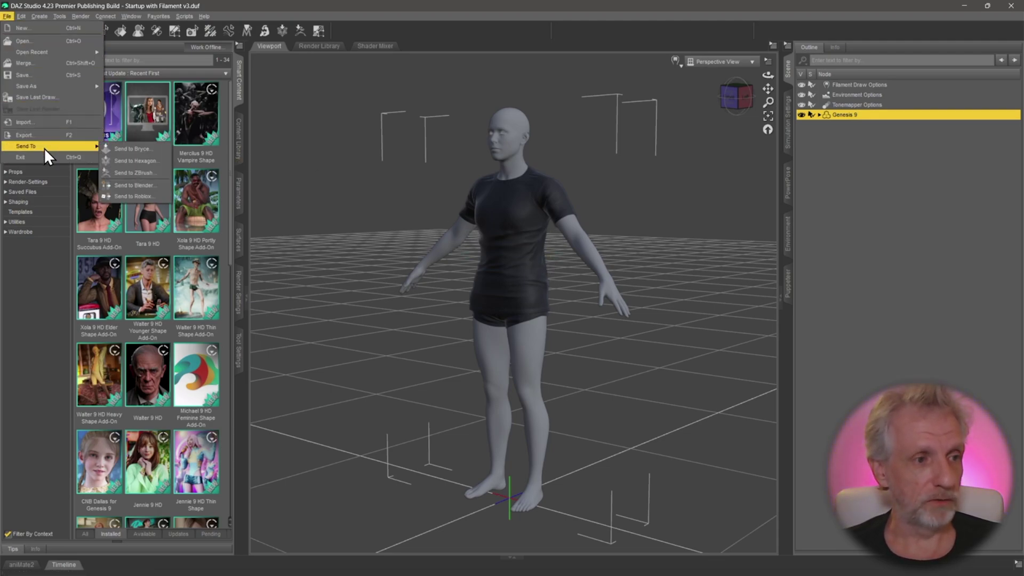
left_click(161, 195)
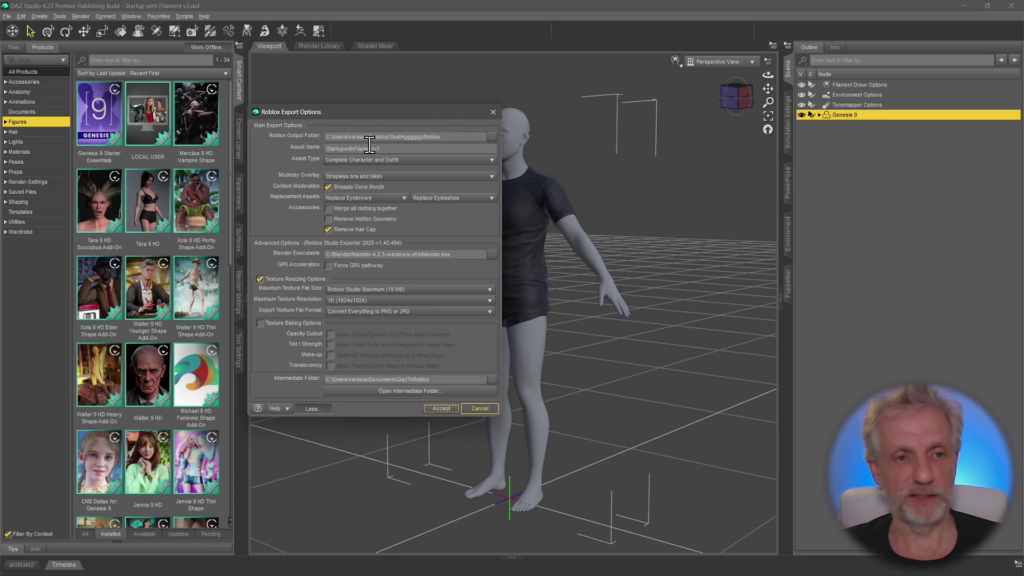
Step: Replace the asset name StartupwithFilamentv3 with TestPerson
triple_click(407, 137)
left_click(467, 139)
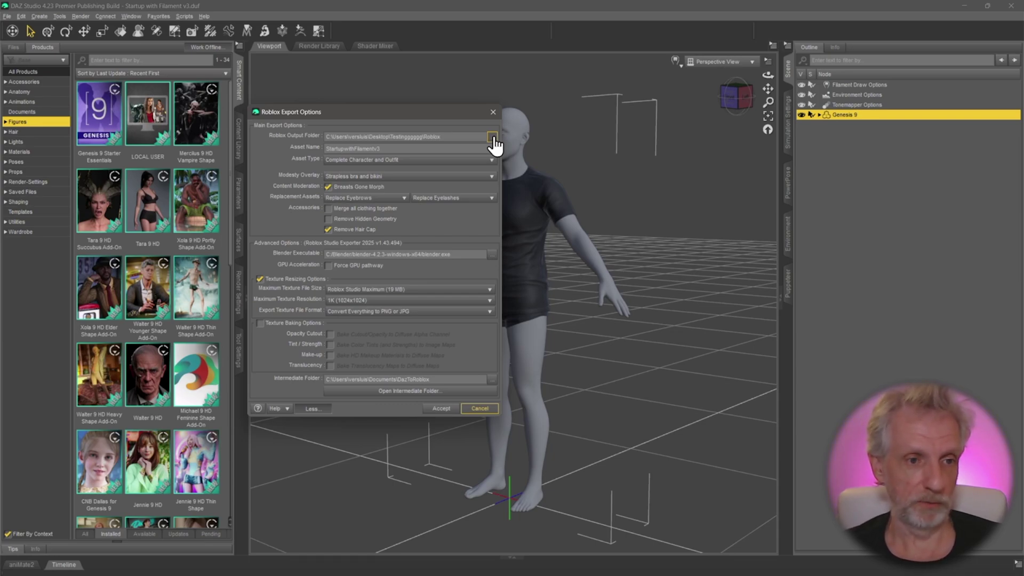
key("Tab")
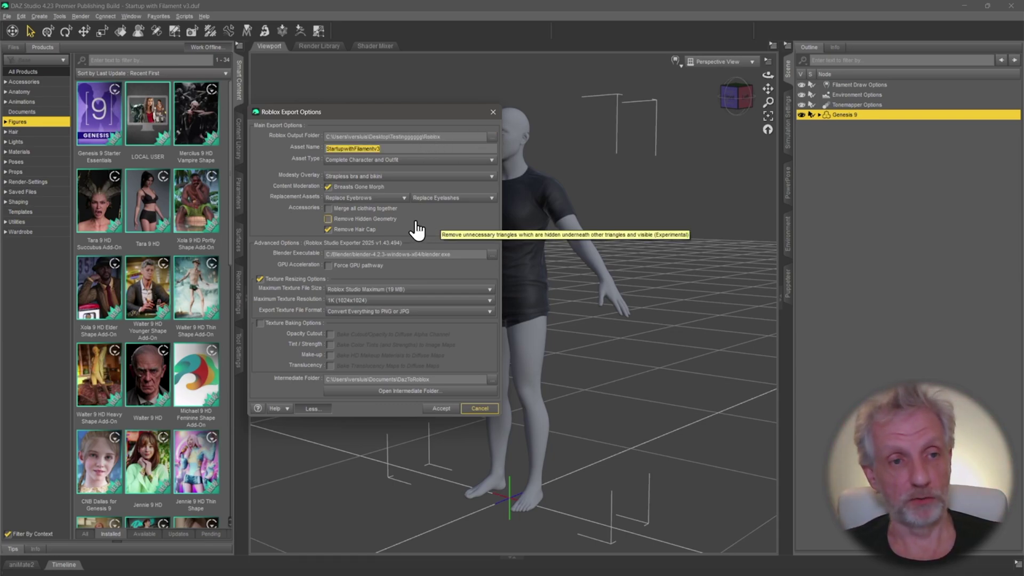
type("T")
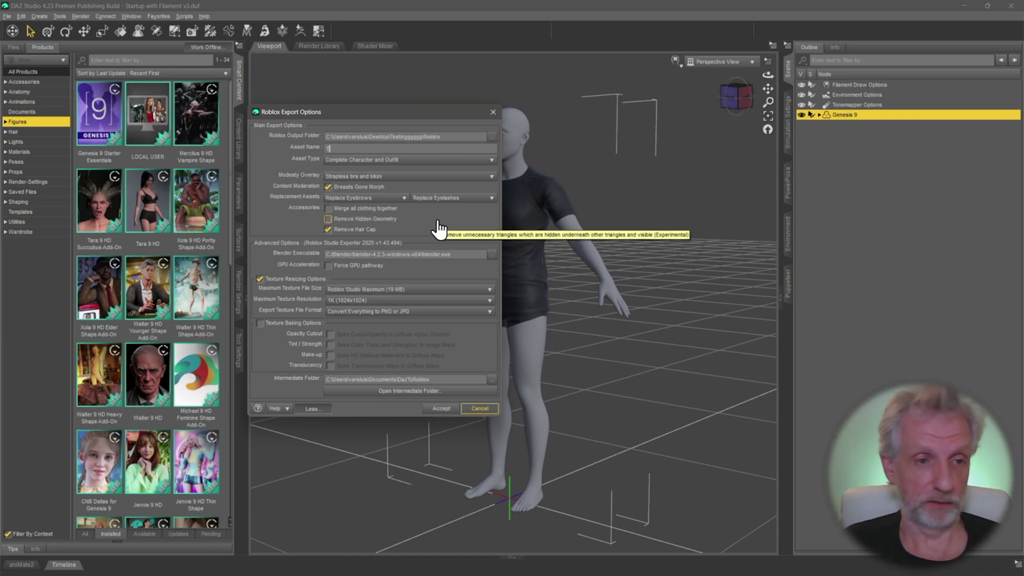
type("estPerson")
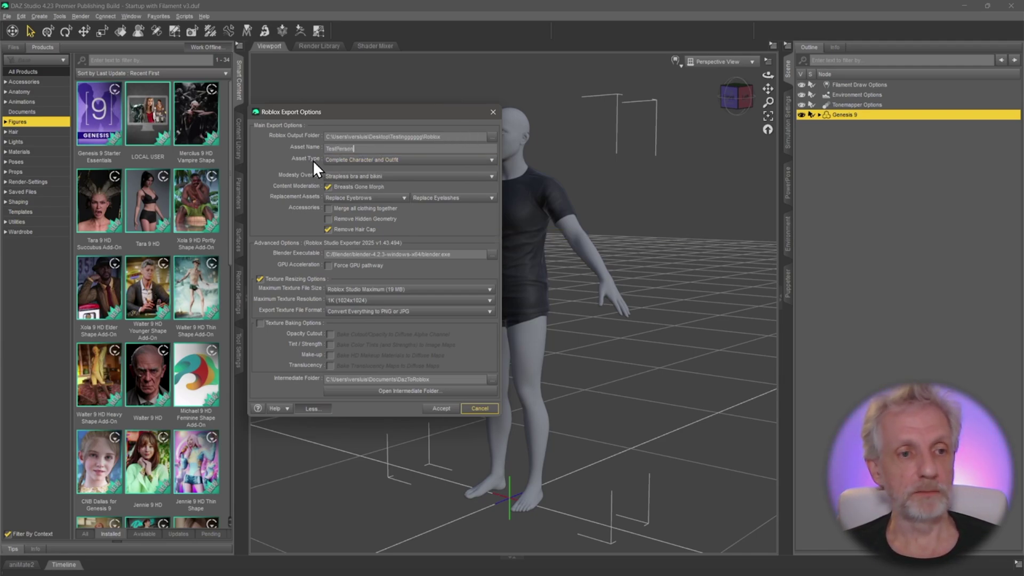
left_click(471, 170)
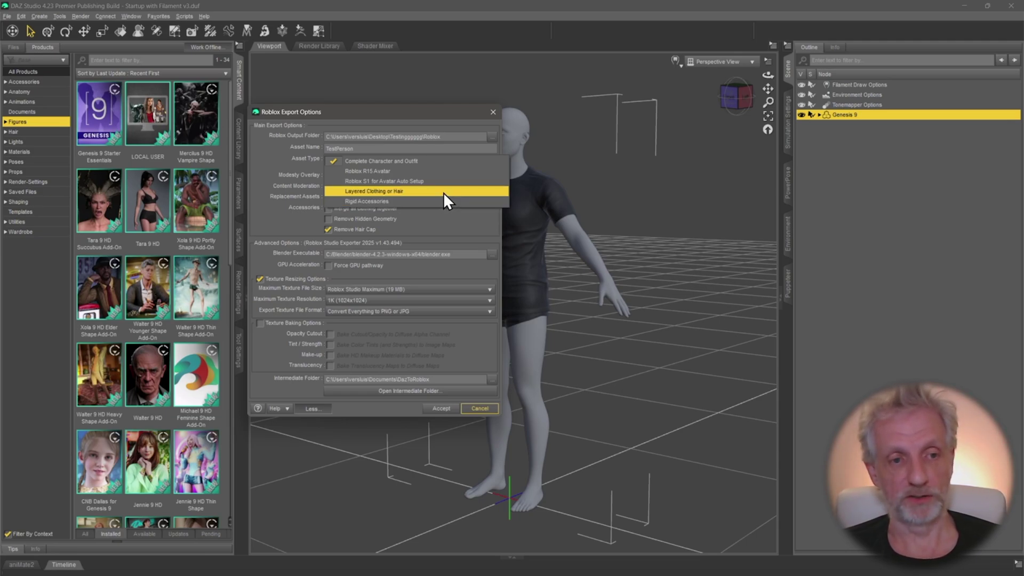
left_click(444, 162)
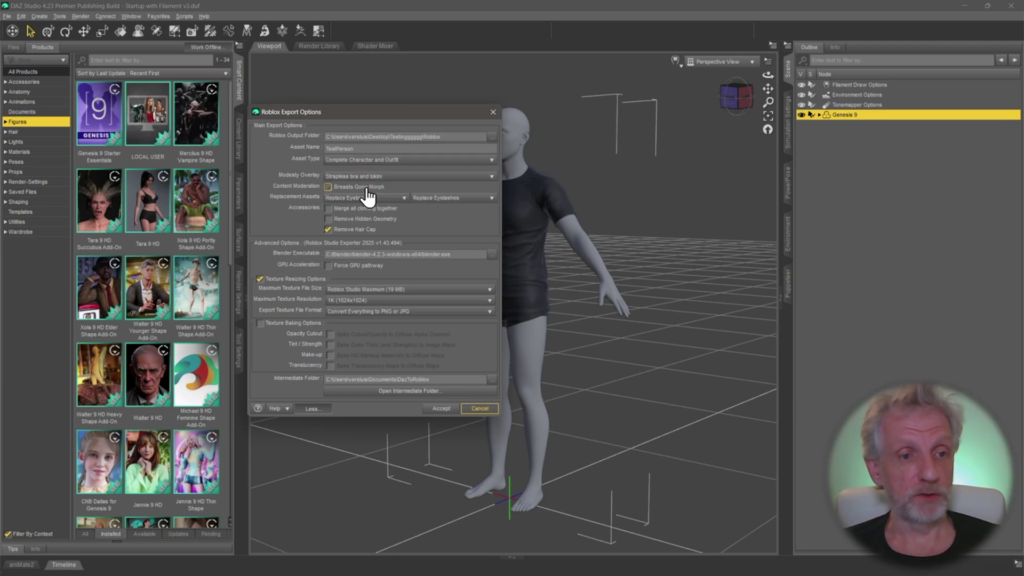
left_click(461, 176)
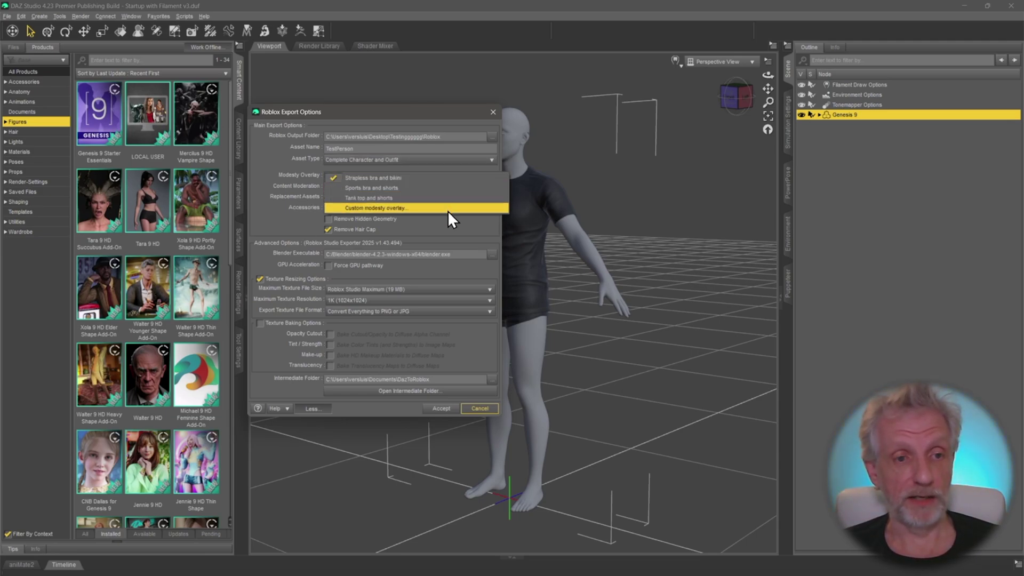
left_click(430, 177)
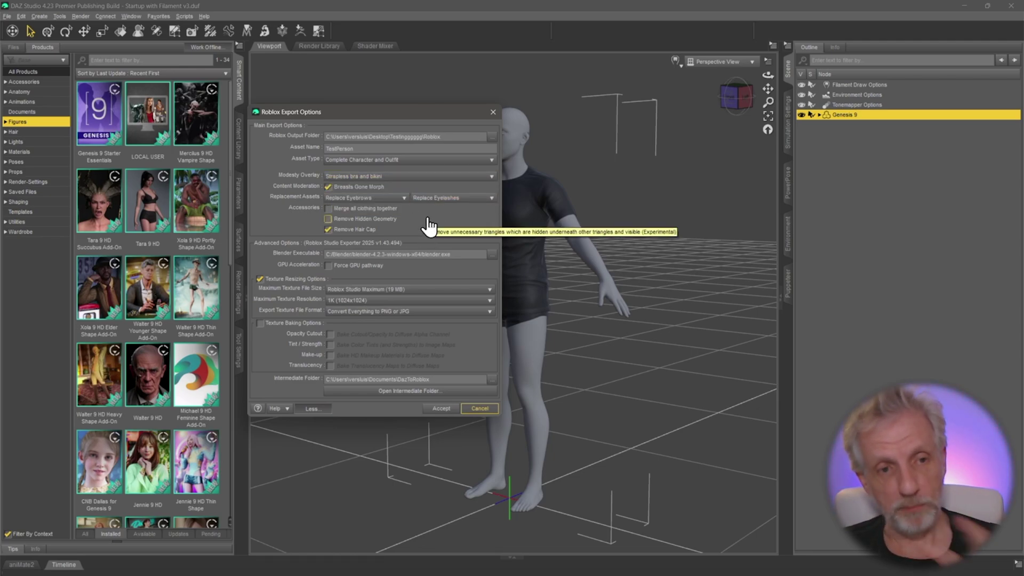
left_click(457, 229)
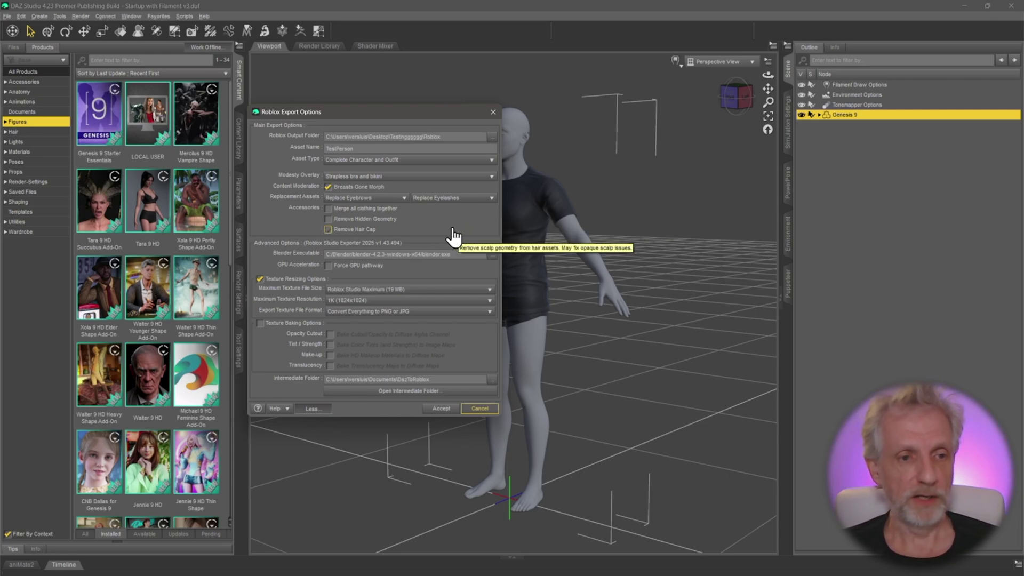
left_click(454, 232)
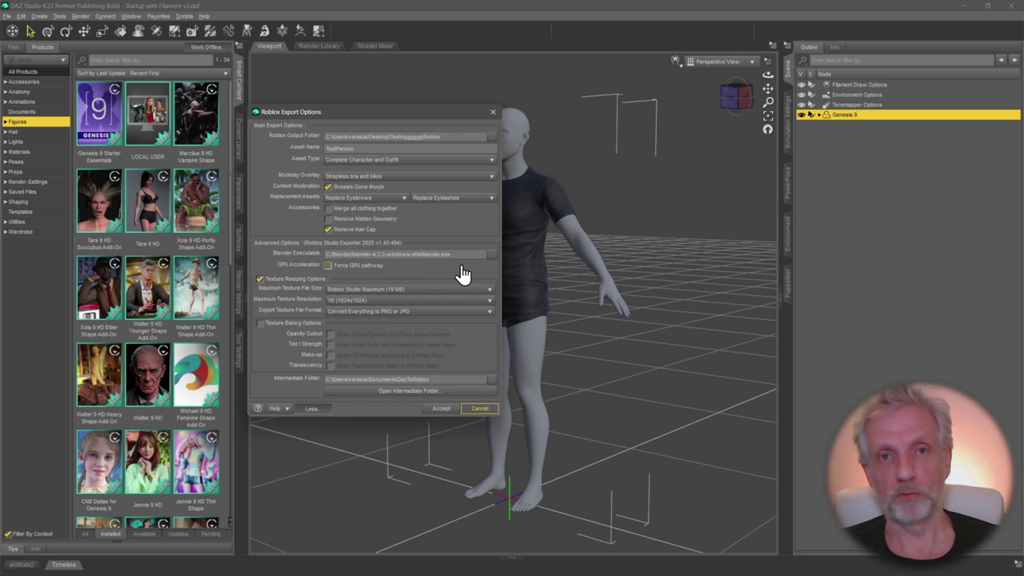
mouse_move(463, 274)
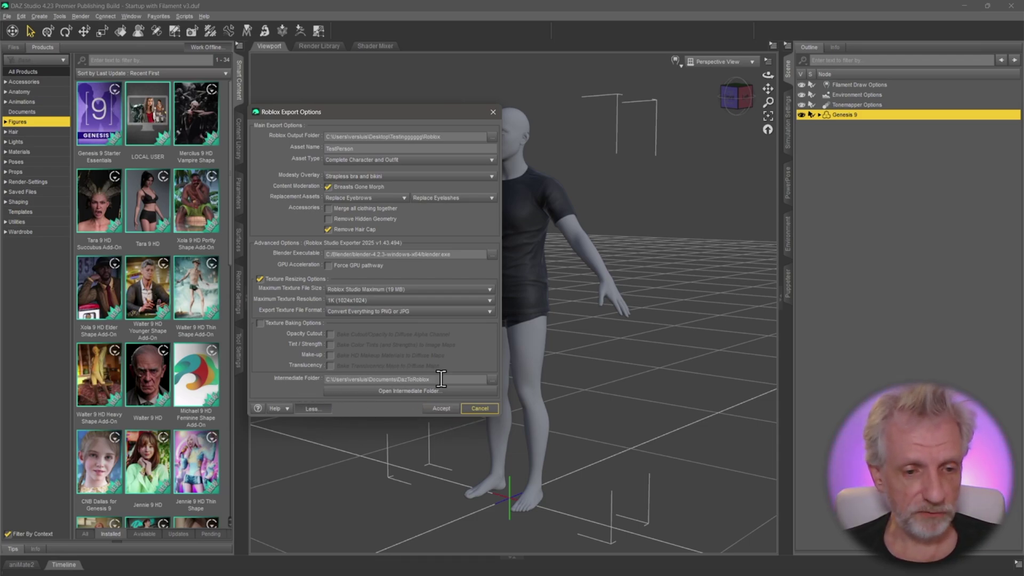
left_click_drag(454, 379, 296, 380)
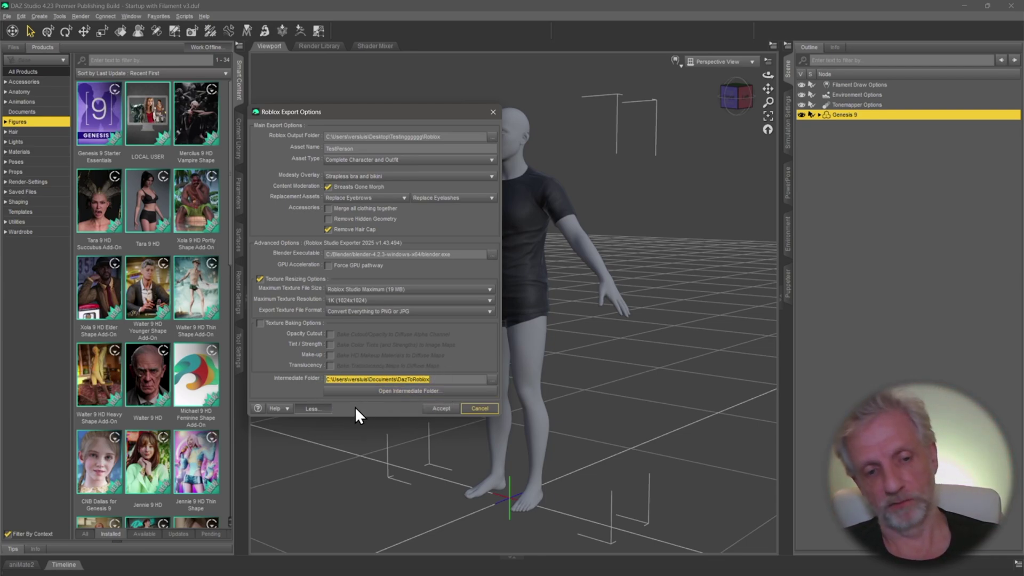
Step: Accept the export settings, agree to the Daz to Roblox Studio Terms, and start the export
left_click(436, 408)
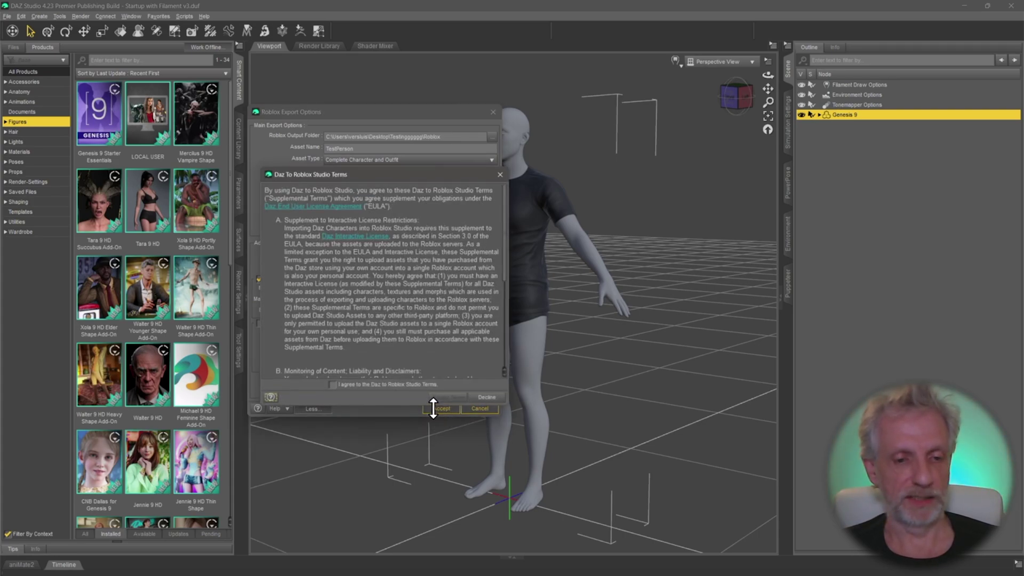
left_click(332, 385)
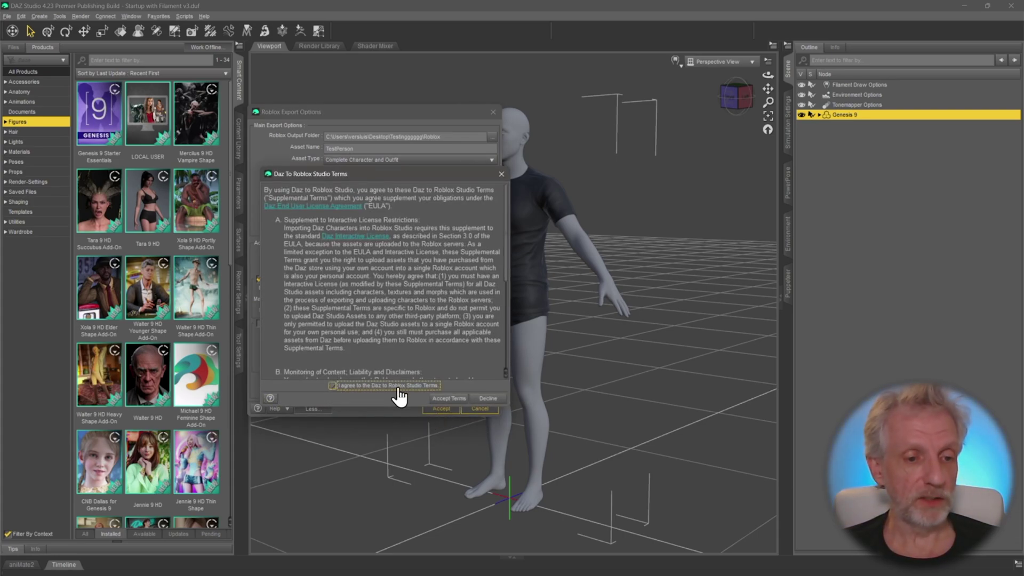
left_click(457, 398)
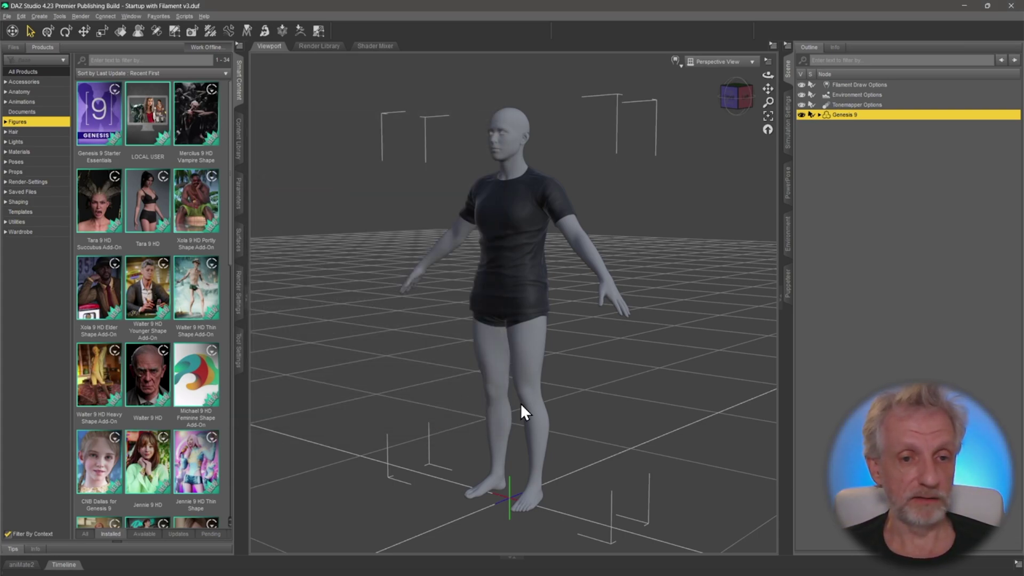